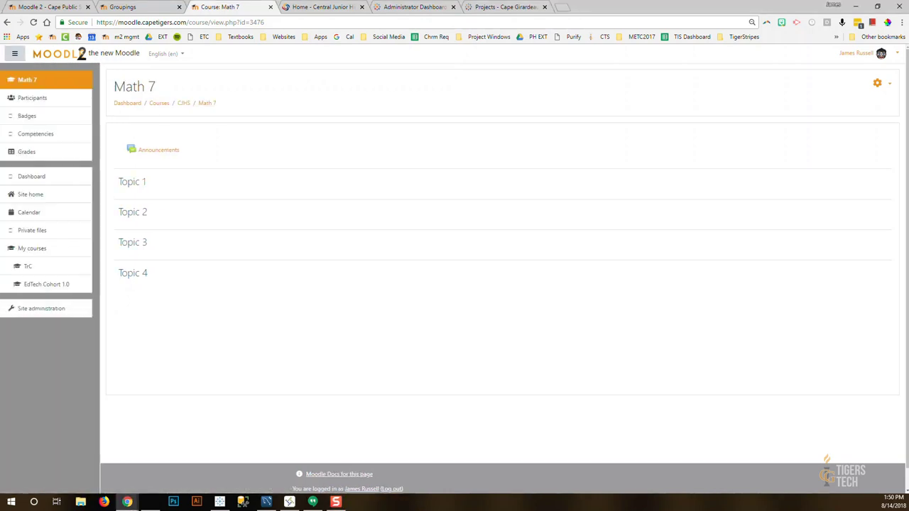
# Step: Open the Math 7 Groups page from Participants via the gear Actions menu
pyautogui.click(38, 97)
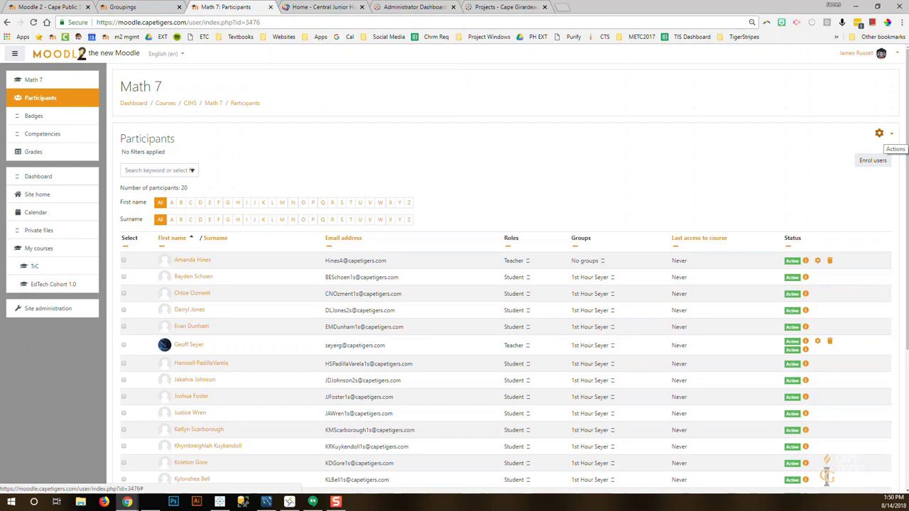
pyautogui.click(880, 134)
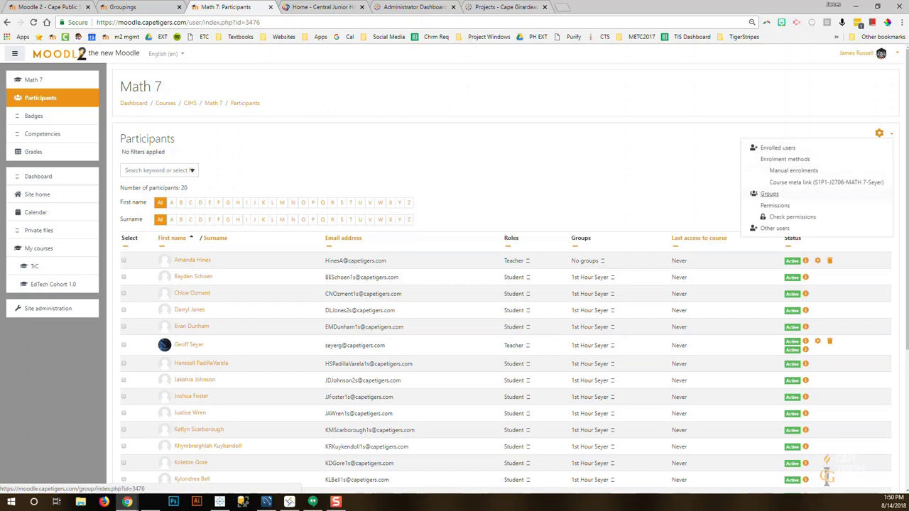
pyautogui.click(769, 194)
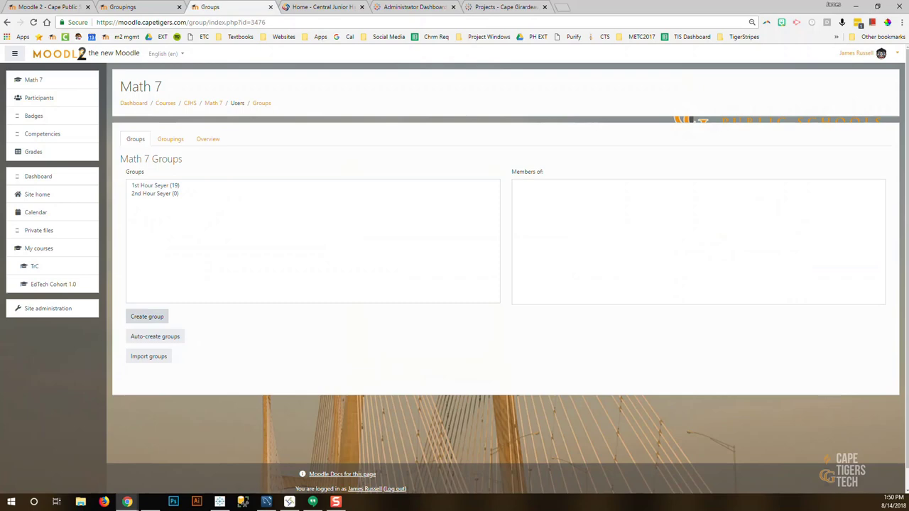
# Step: Create a new Math 7 group named '3rd Hour Seyer'
pyautogui.click(147, 317)
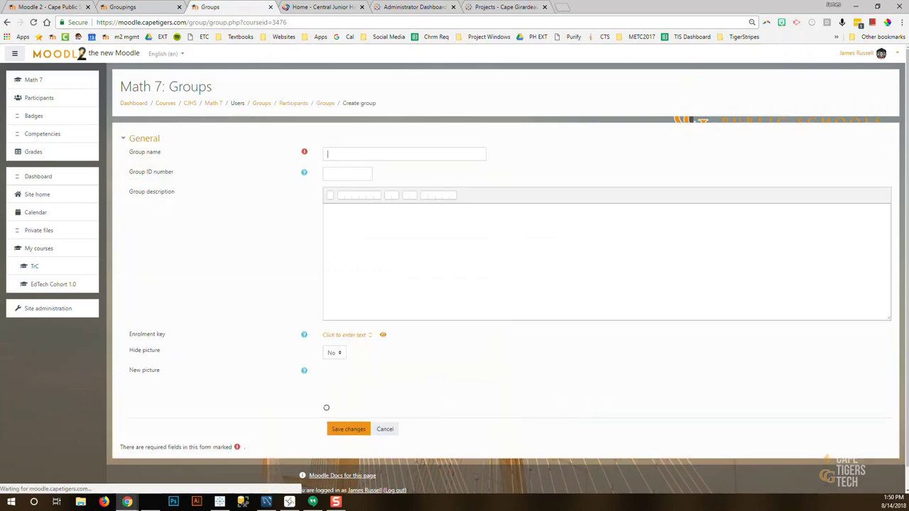
pyautogui.click(404, 155)
pyautogui.write('3rd')
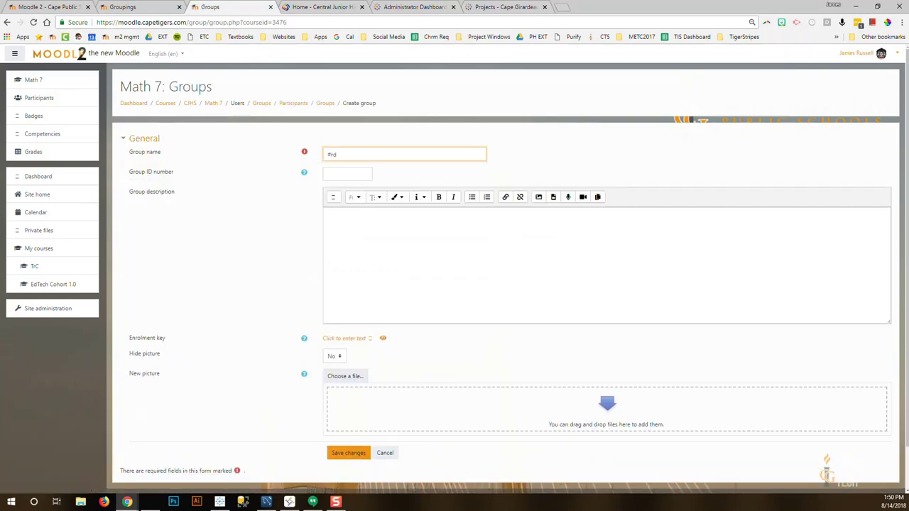
pyautogui.press('BackSpace')
pyautogui.press('BackSpace')
pyautogui.press('BackSpace')
pyautogui.write('3rd Hour Seyer')
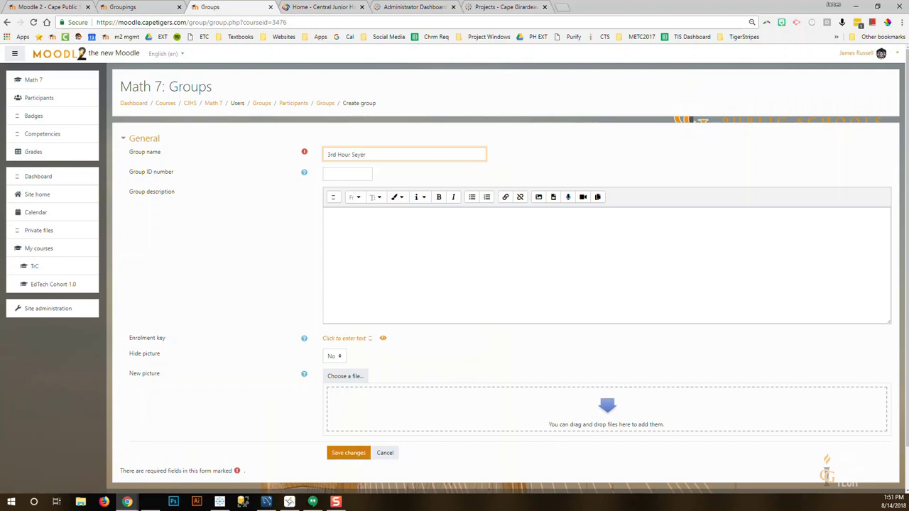
pyautogui.click(348, 452)
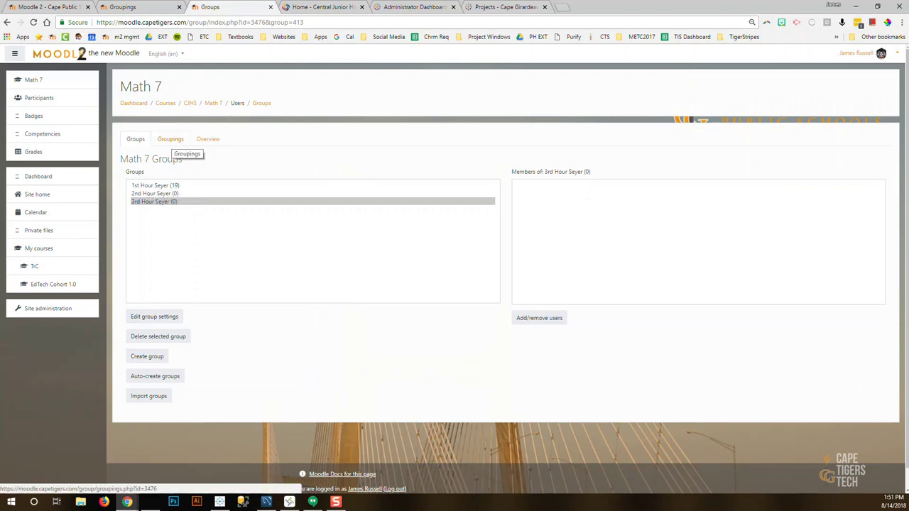
# Step: Create a grouping named 'Math 7 Seyer'
pyautogui.click(170, 139)
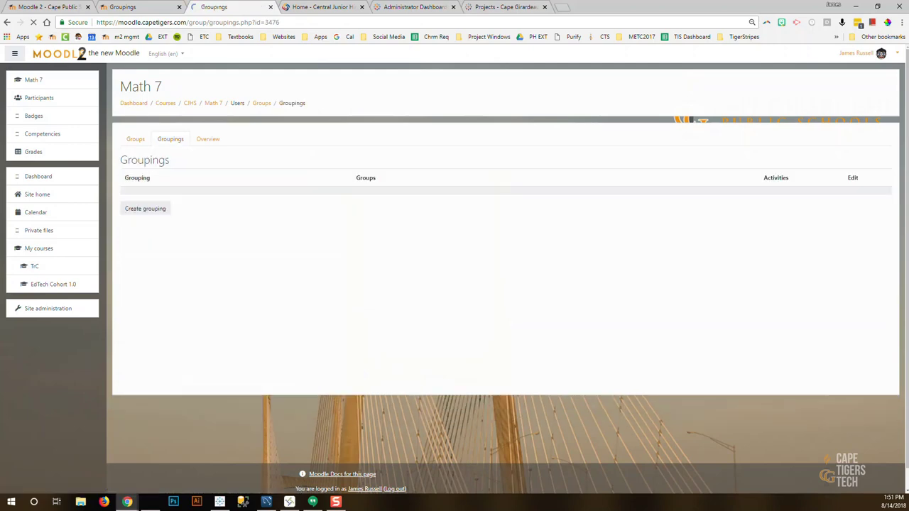
pyautogui.click(145, 208)
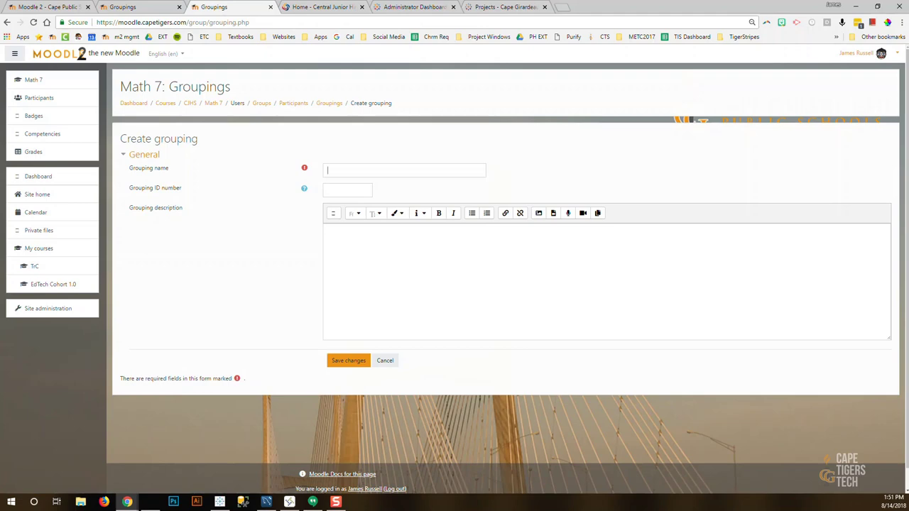
pyautogui.write('Math')
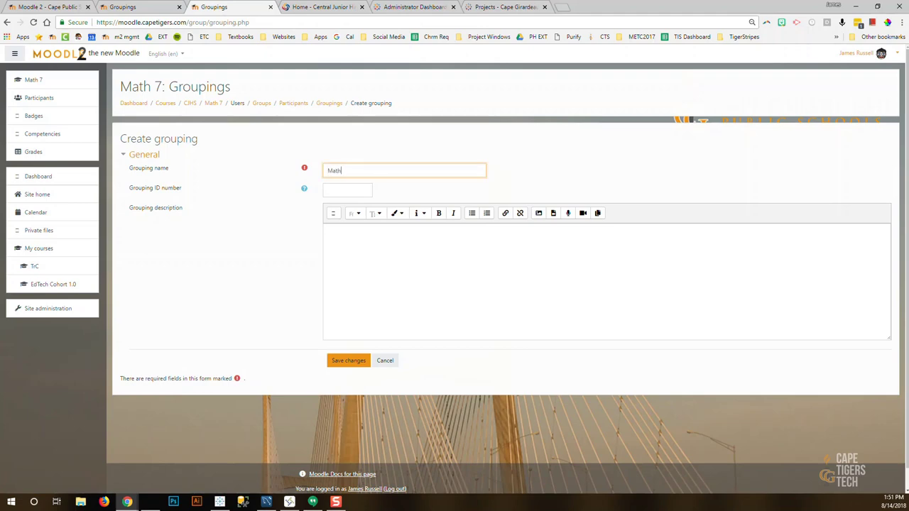
pyautogui.write(' 7 Seyer')
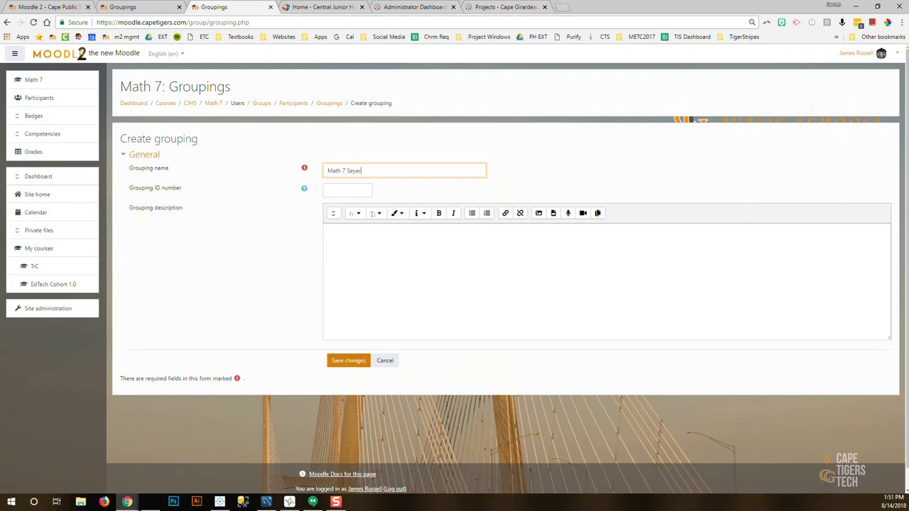
pyautogui.click(348, 360)
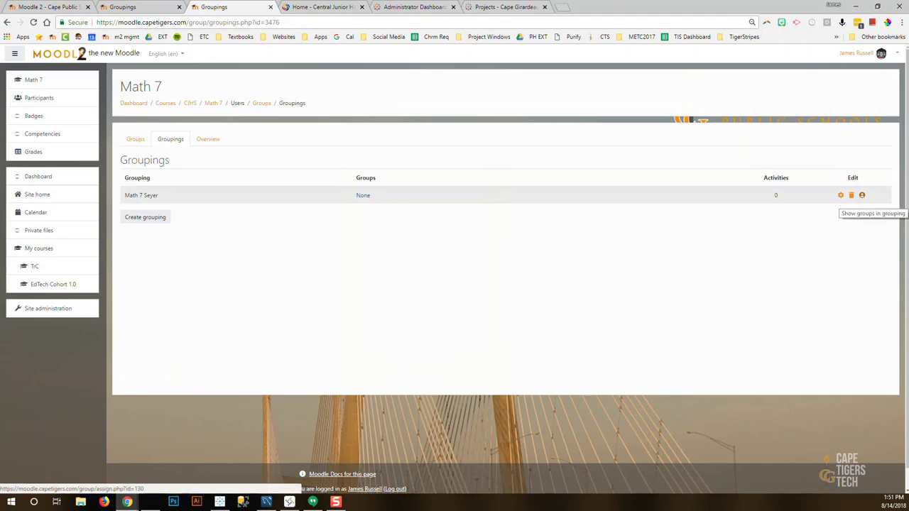
# Step: Add the 1st, 2nd and 3rd Hour Seyer groups to the Math 7 Seyer grouping
pyautogui.click(862, 196)
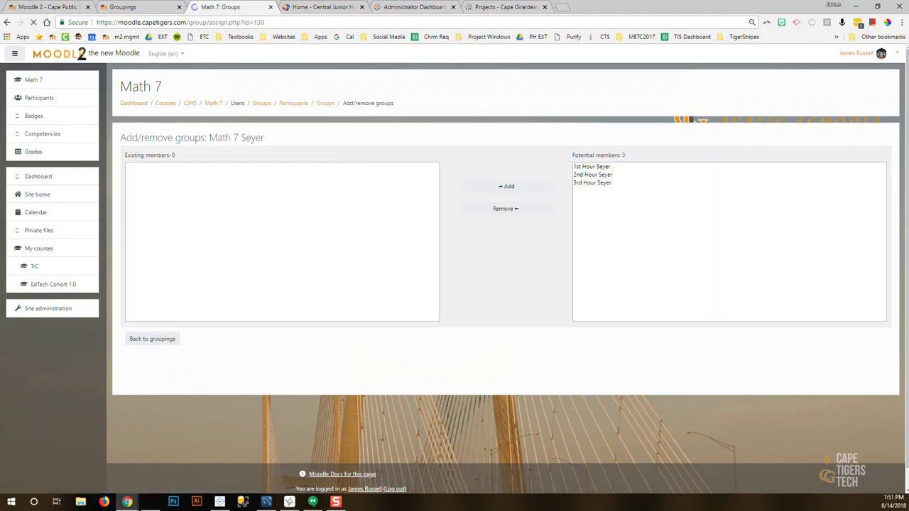
pyautogui.click(592, 166)
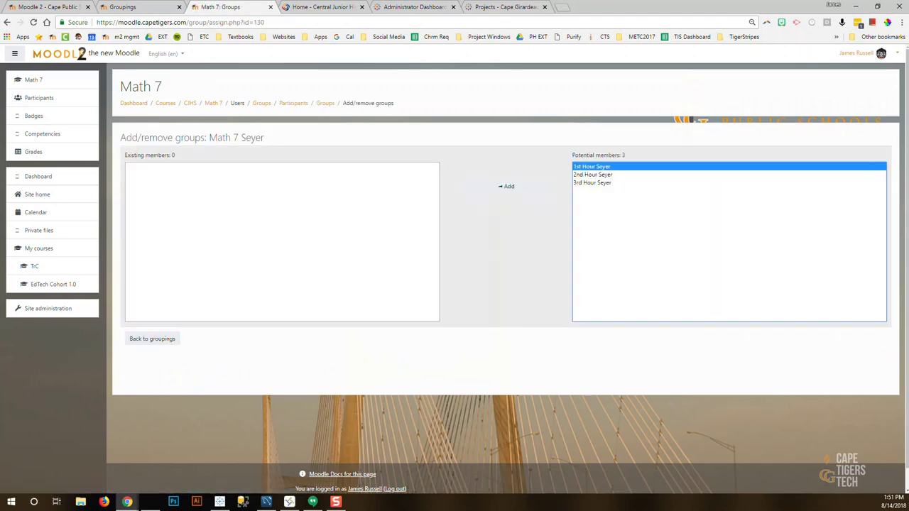
pyautogui.click(506, 186)
pyautogui.click(592, 166)
pyautogui.click(506, 186)
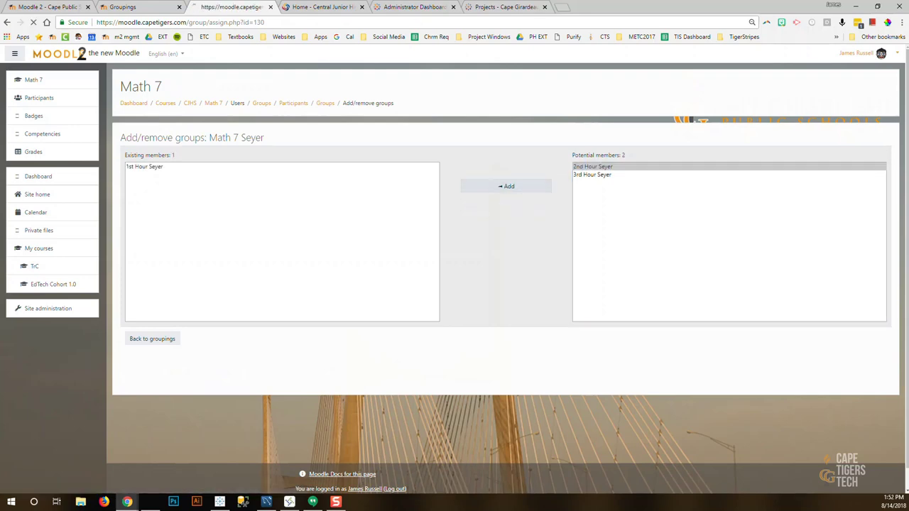
pyautogui.click(592, 166)
pyautogui.click(507, 186)
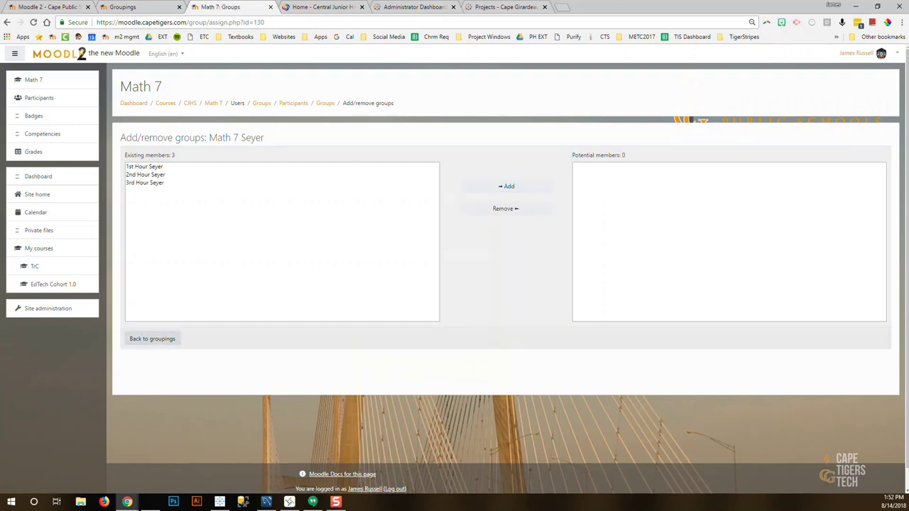
pyautogui.click(152, 339)
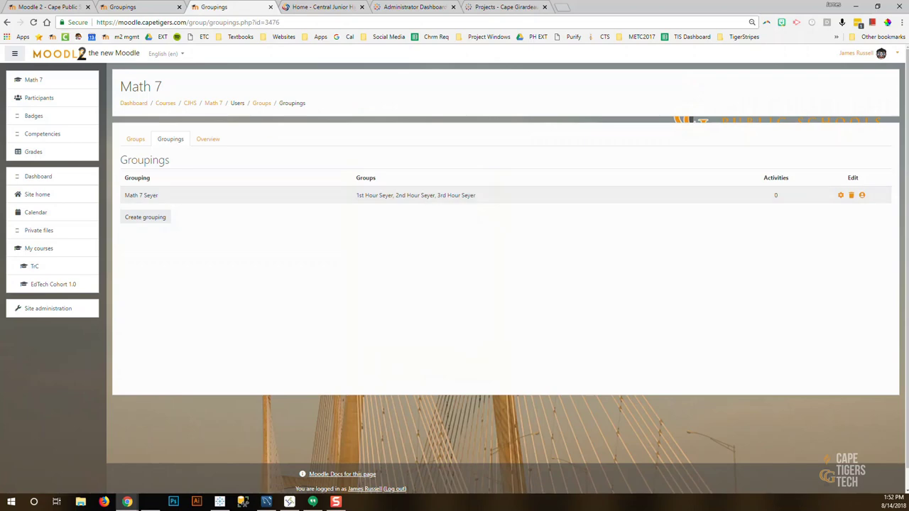
# Step: Go to Math 7's Enrolment methods page through Participants and the Actions menu
pyautogui.click(136, 140)
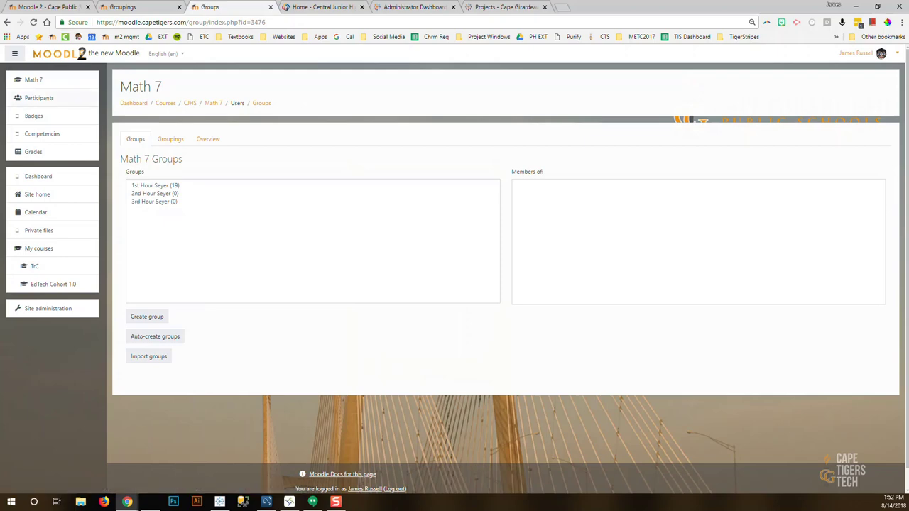
pyautogui.click(39, 97)
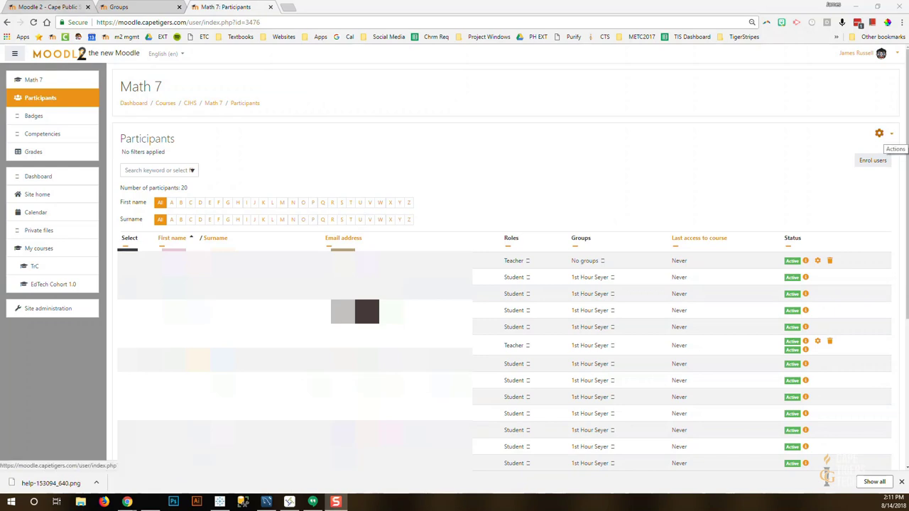
pyautogui.click(881, 134)
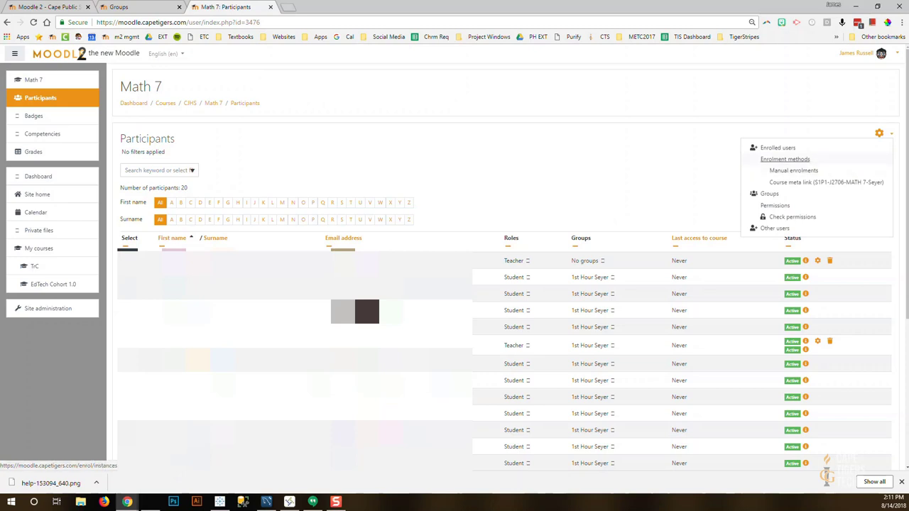
pyautogui.click(785, 159)
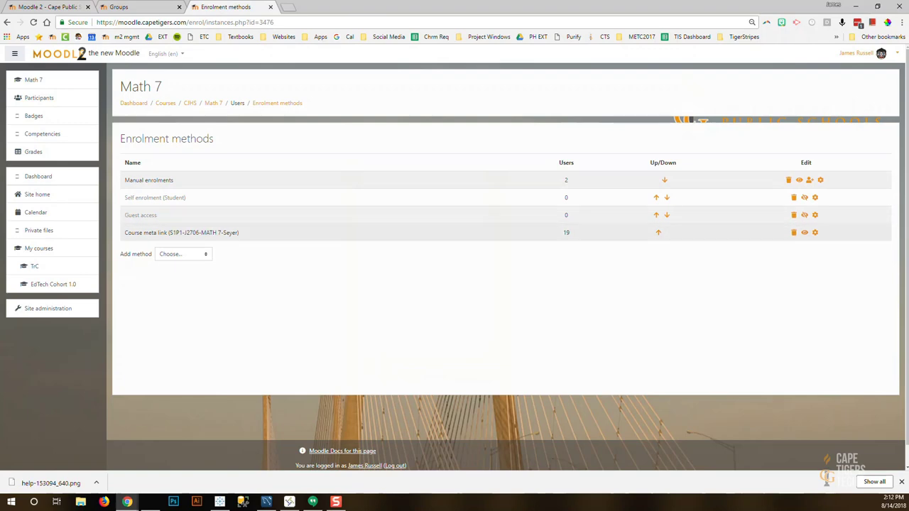
# Step: Fill a new Course meta link with group 2nd Hour Seyer and link course S1P2-J2706-MATH 7-Seyer
pyautogui.click(183, 253)
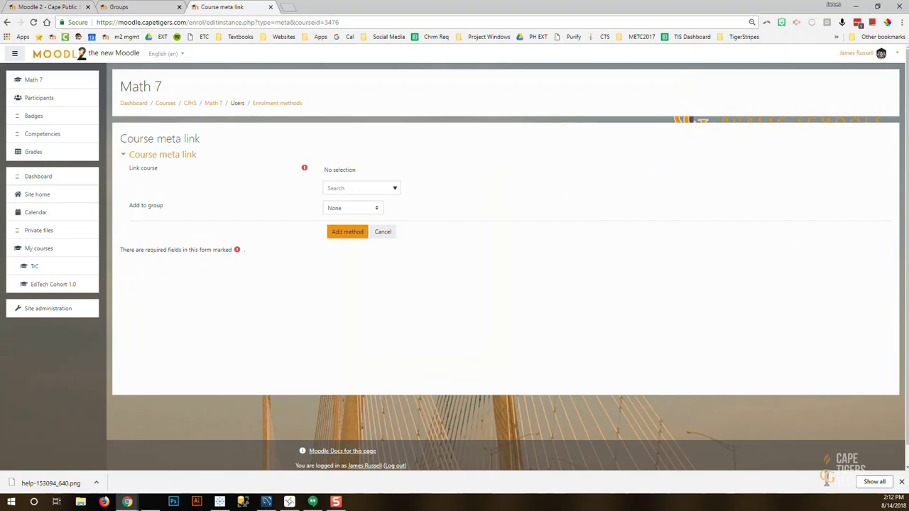
pyautogui.click(353, 208)
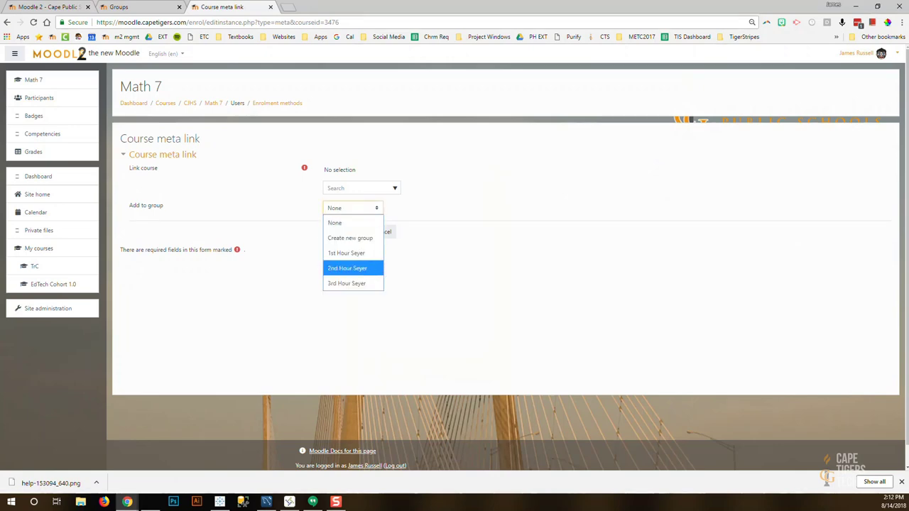
pyautogui.click(347, 268)
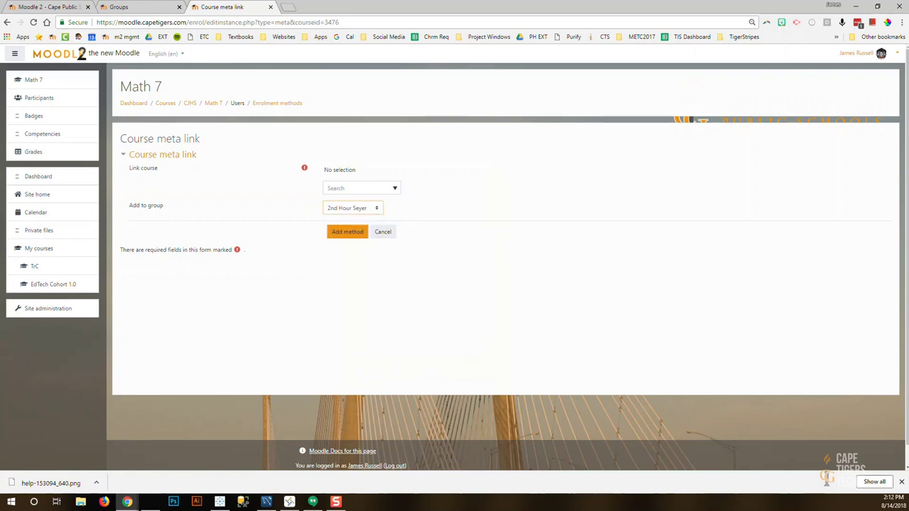
pyautogui.click(328, 189)
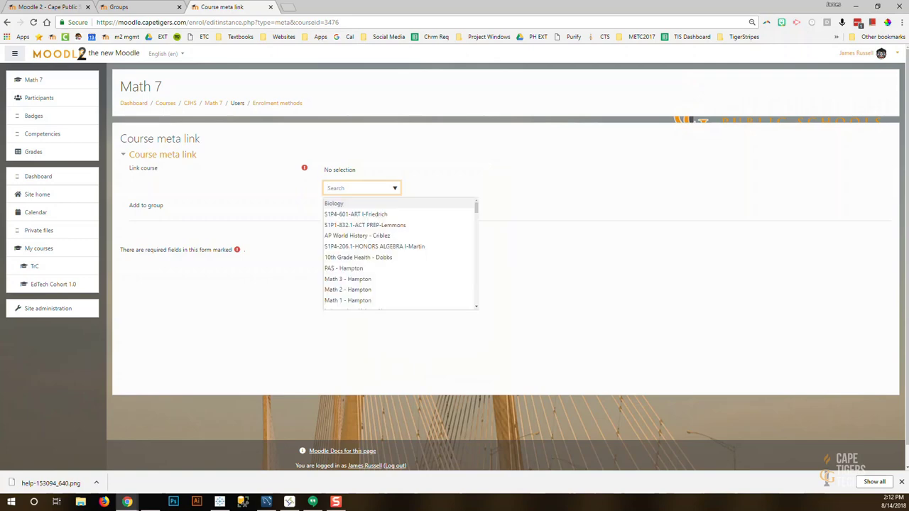
pyautogui.write('j')
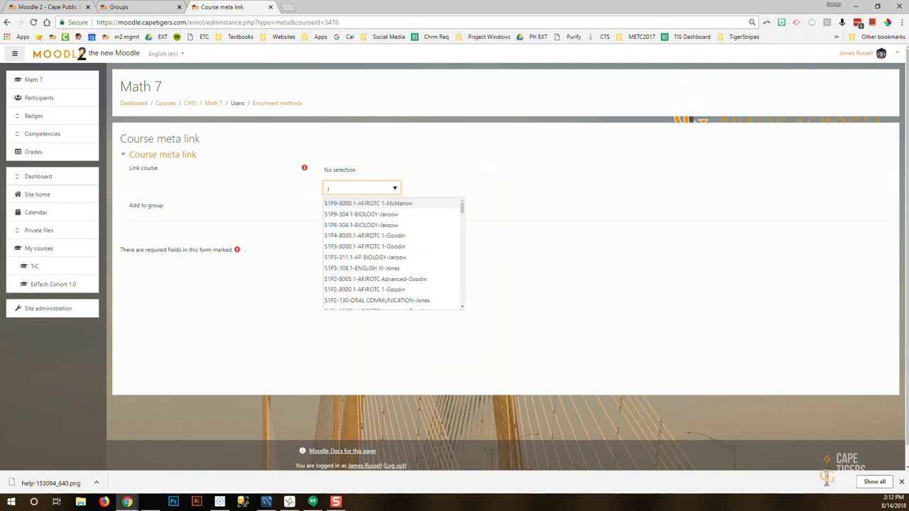
pyautogui.write('2706')
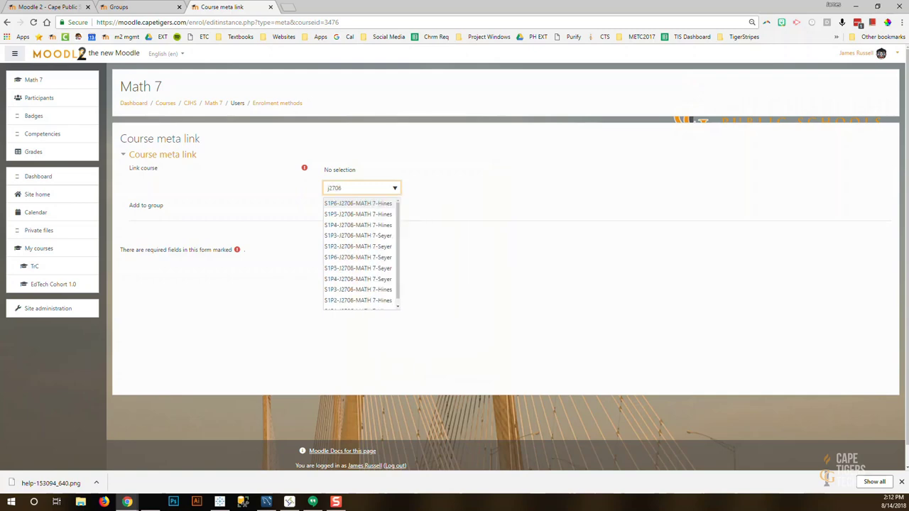
pyautogui.press('Down')
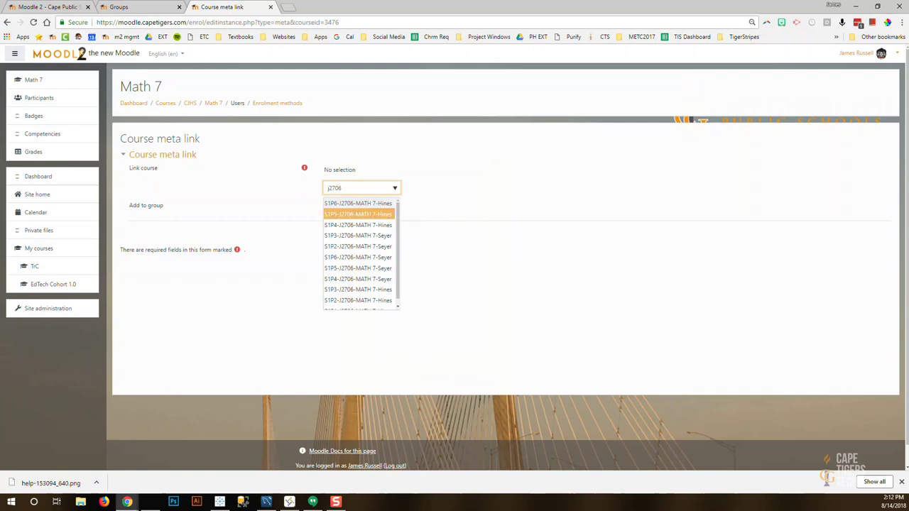
pyautogui.press('Down')
pyautogui.press('Down')
pyautogui.press('Down')
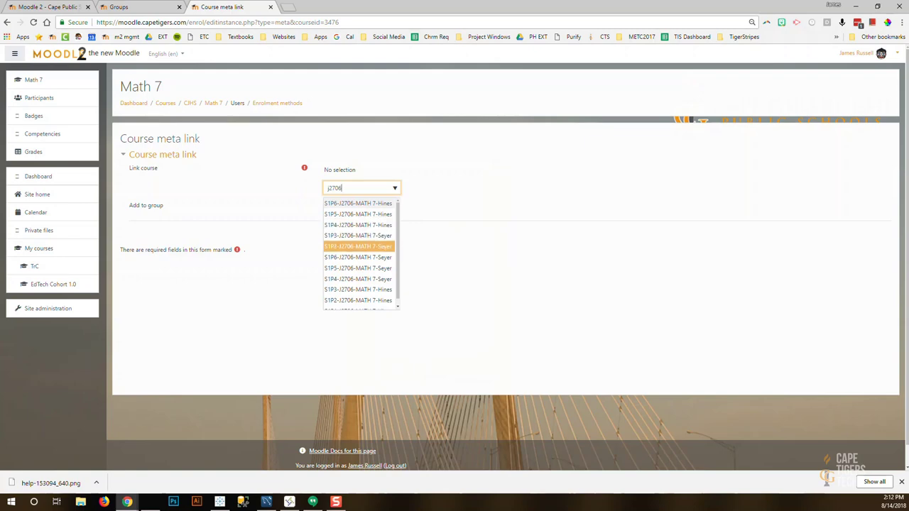
pyautogui.press('Down')
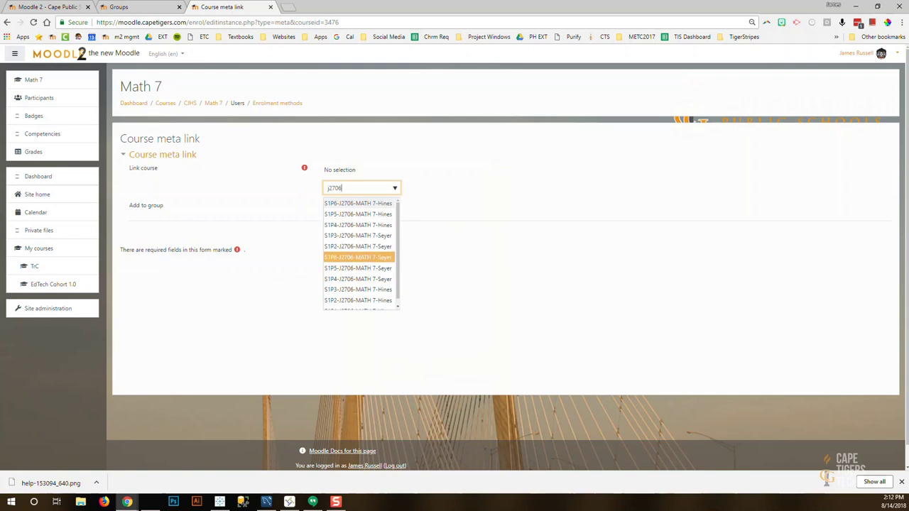
pyautogui.press('Up')
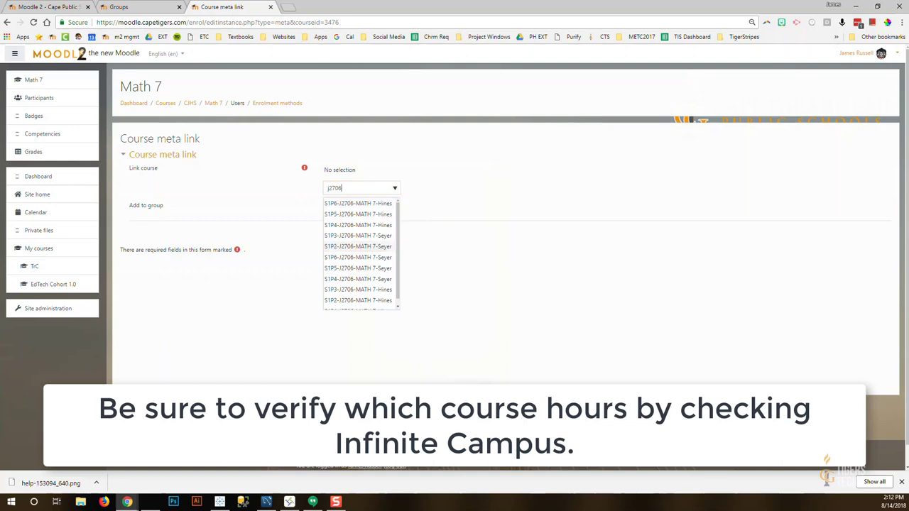
pyautogui.press('Return')
pyautogui.press('Escape')
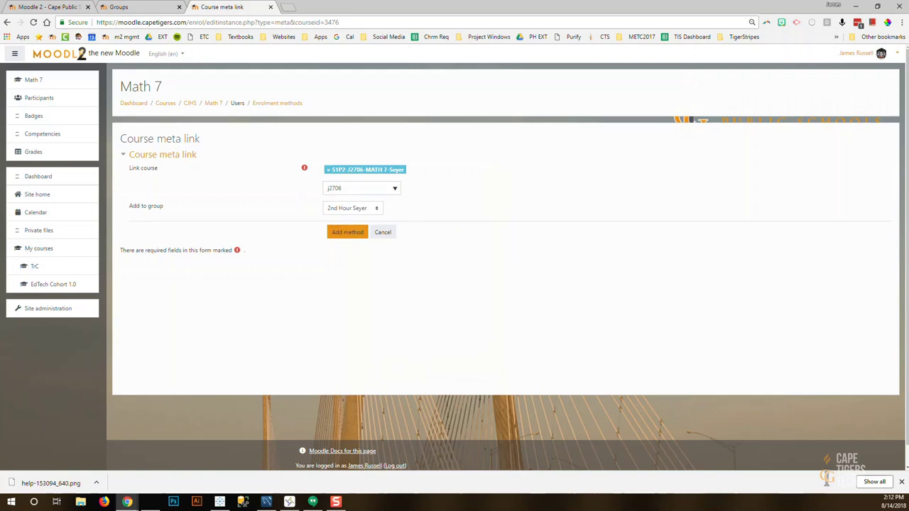
# Step: Save the S1P2-J2706-MATH 7-Seyer course meta link
pyautogui.press('Return')
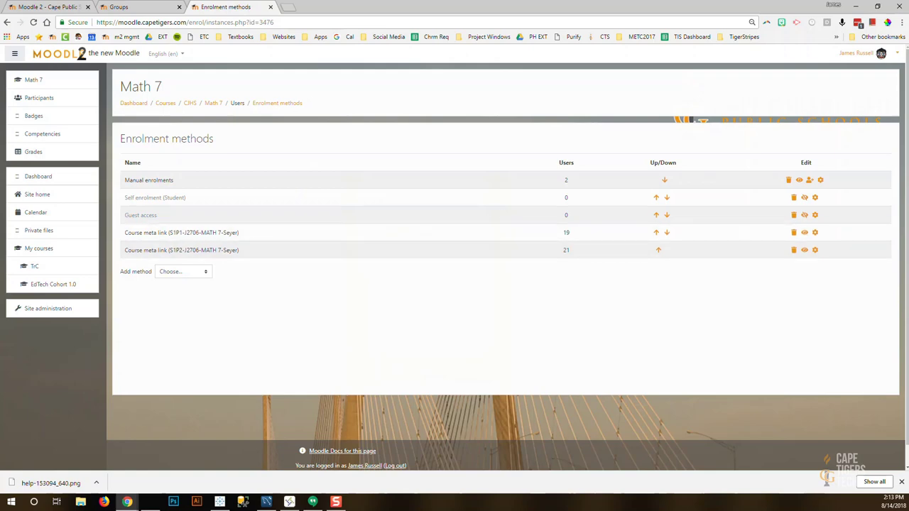
# Step: Check Participants and return to the Math 7 Enrolment methods page
pyautogui.click(39, 98)
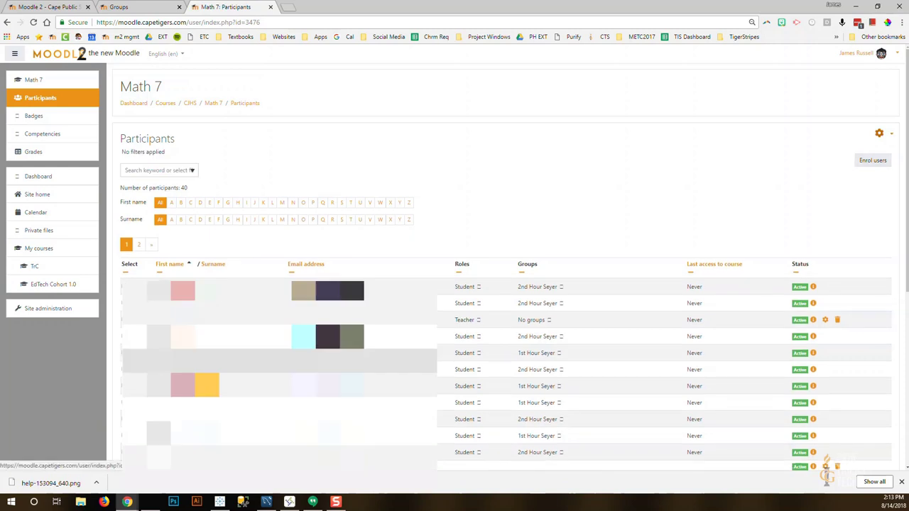
pyautogui.click(880, 133)
pyautogui.click(781, 158)
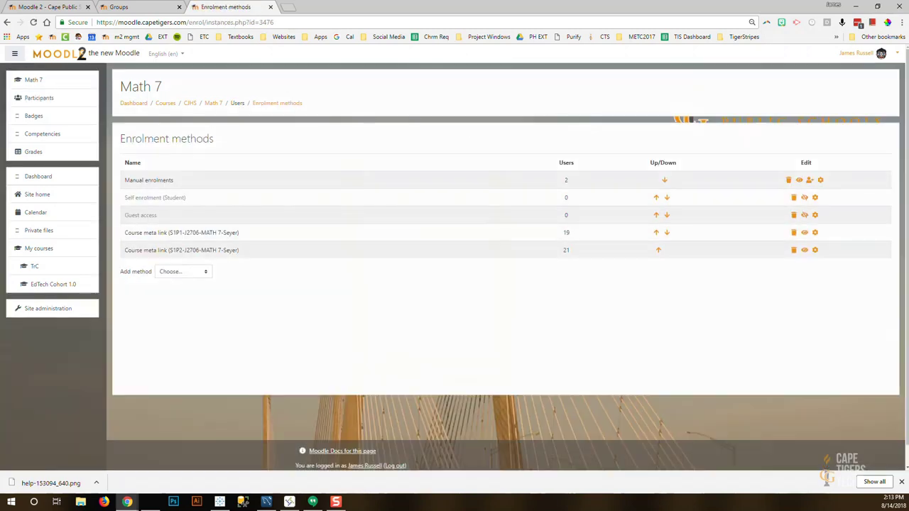
# Step: Add a Course meta link to S1P3-J2706-MATH 7-Seyer with group 3rd Hour Seyer
pyautogui.click(183, 271)
pyautogui.click(181, 316)
pyautogui.click(353, 207)
pyautogui.click(353, 283)
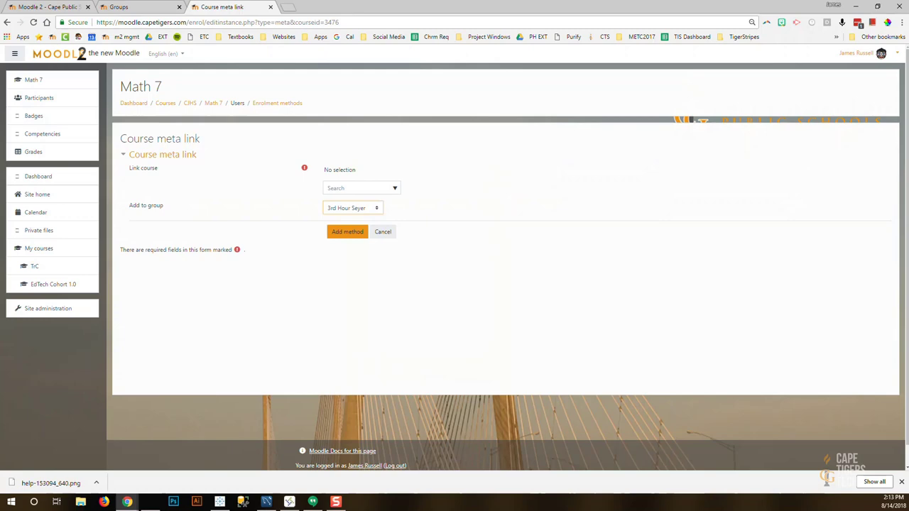
pyautogui.click(359, 188)
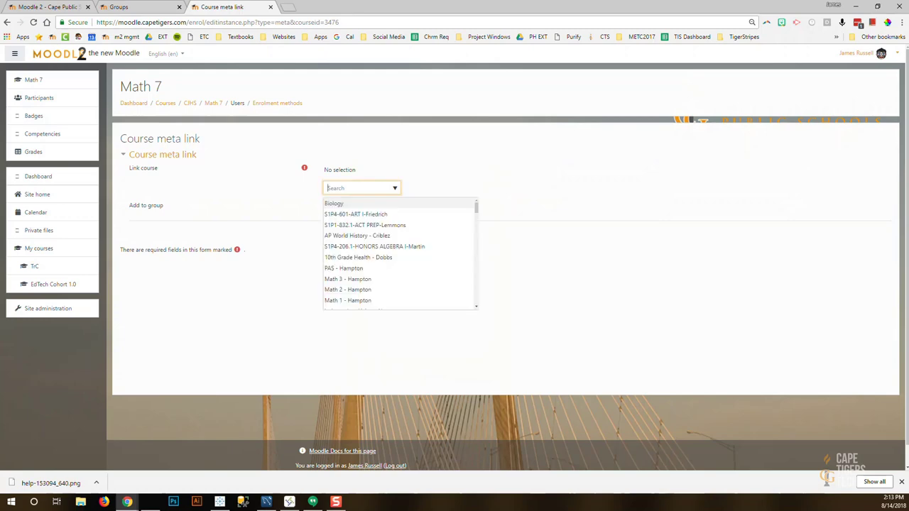
pyautogui.write('j')
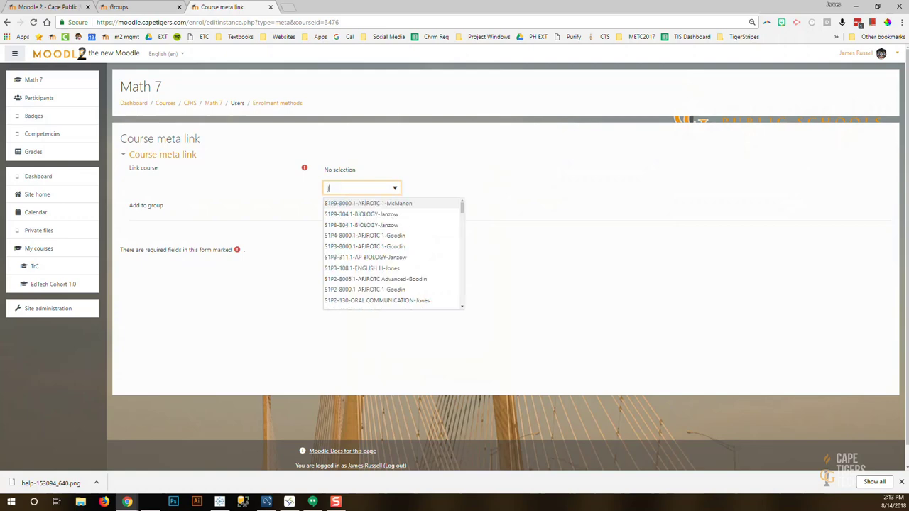
pyautogui.write('270')
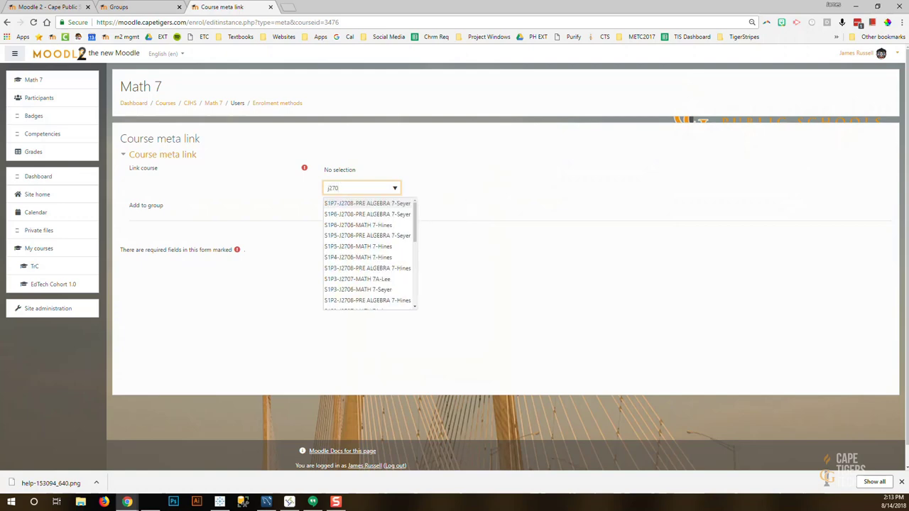
pyautogui.write('6')
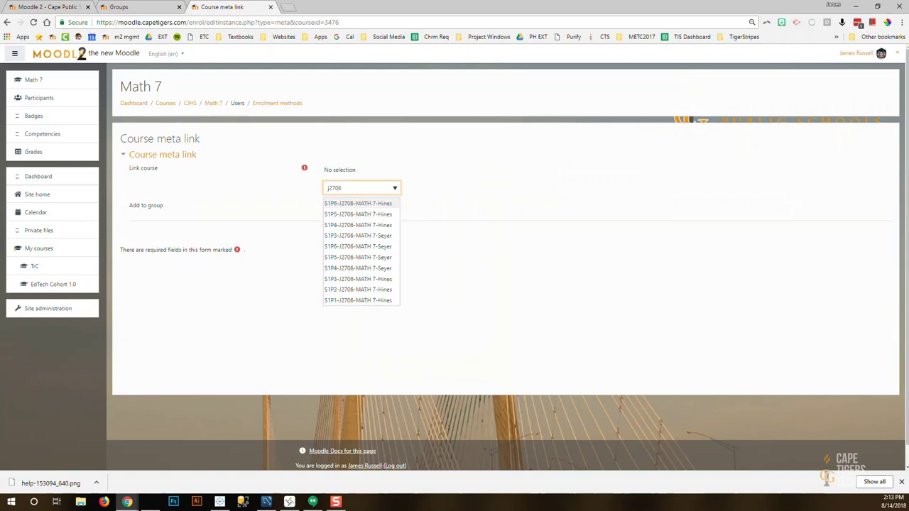
pyautogui.press('Down')
pyautogui.press('Down')
pyautogui.press('Down')
pyautogui.press('Down')
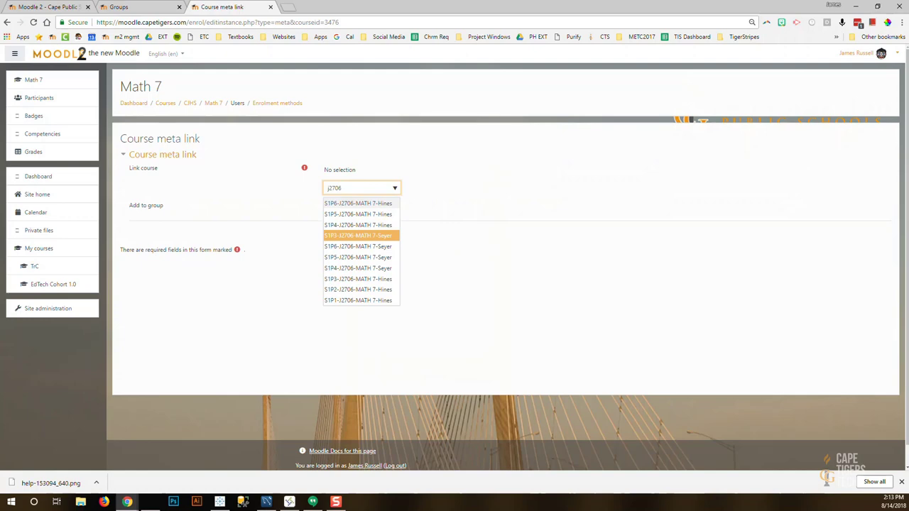
pyautogui.press('Return')
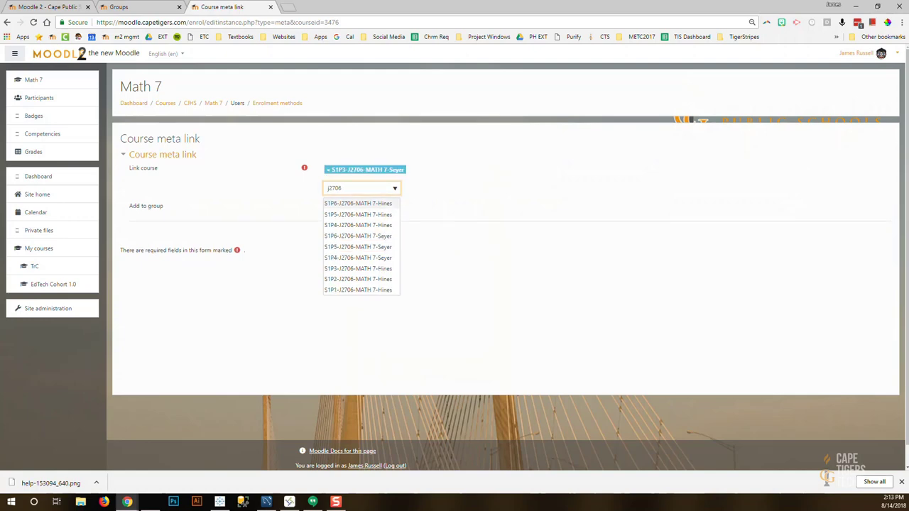
pyautogui.press('Tab')
pyautogui.press('Tab')
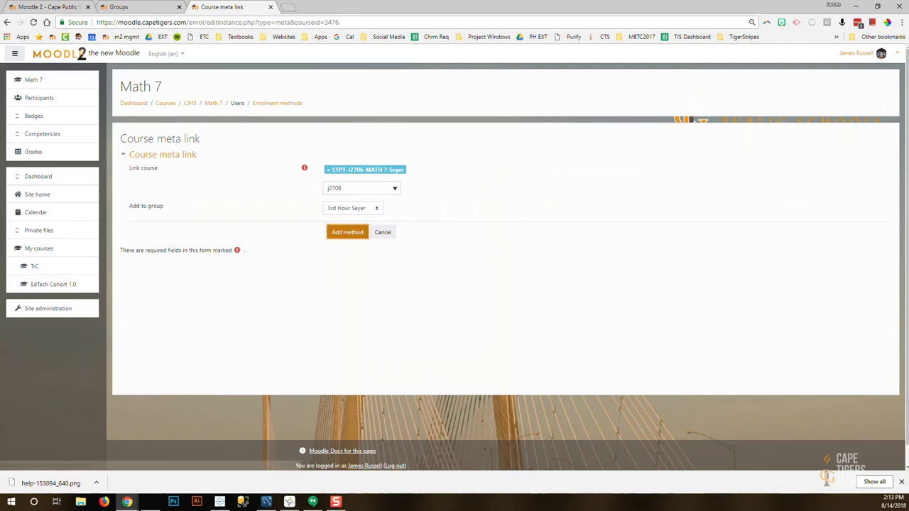
pyautogui.press('Return')
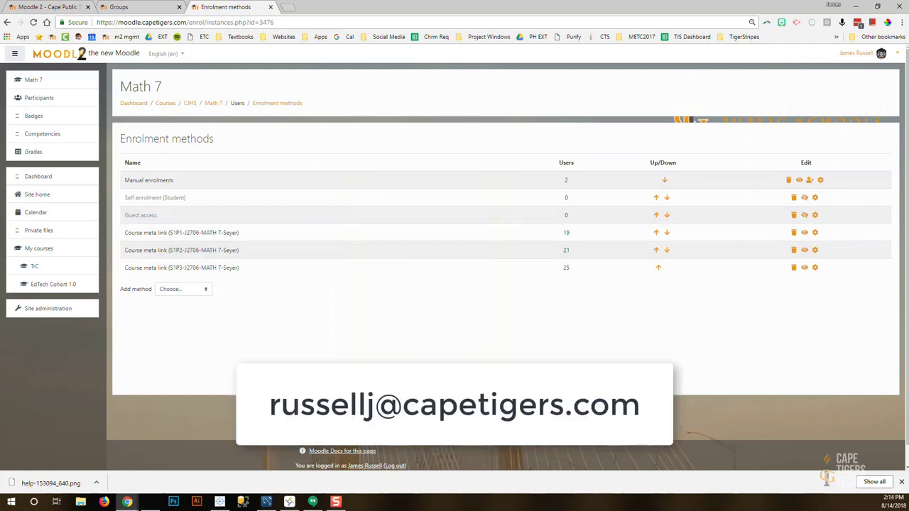
# Step: Review the 64 Math 7 participants to confirm each student's Hour Seyer group
pyautogui.click(33, 80)
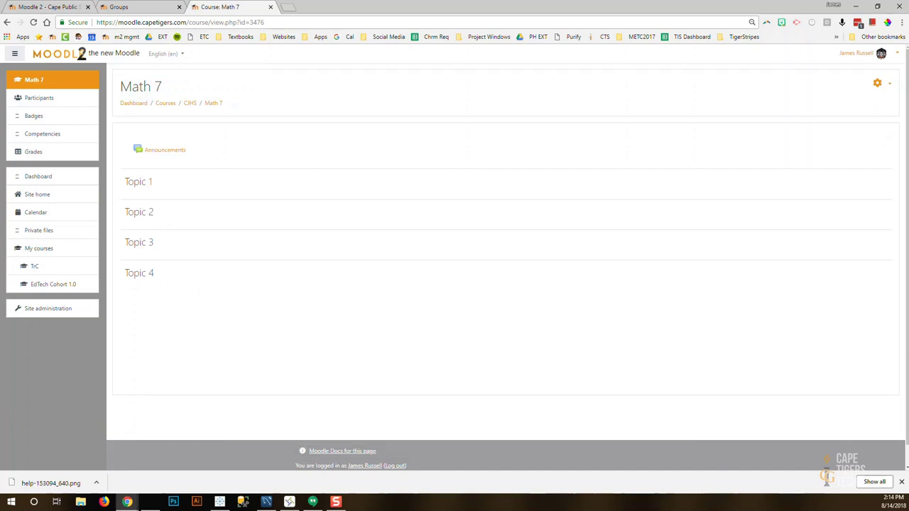
pyautogui.click(39, 97)
pyautogui.scroll(-5, 497, 320)
pyautogui.scroll(5, 497, 319)
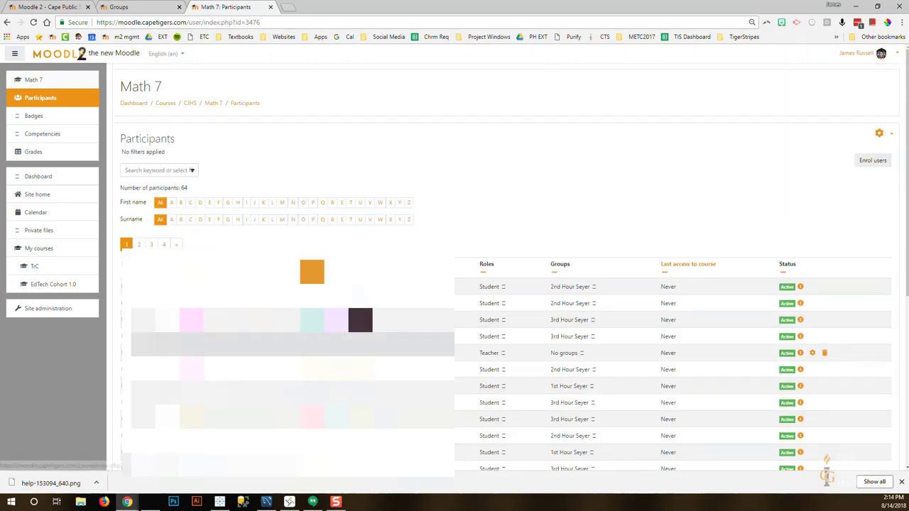
pyautogui.click(33, 80)
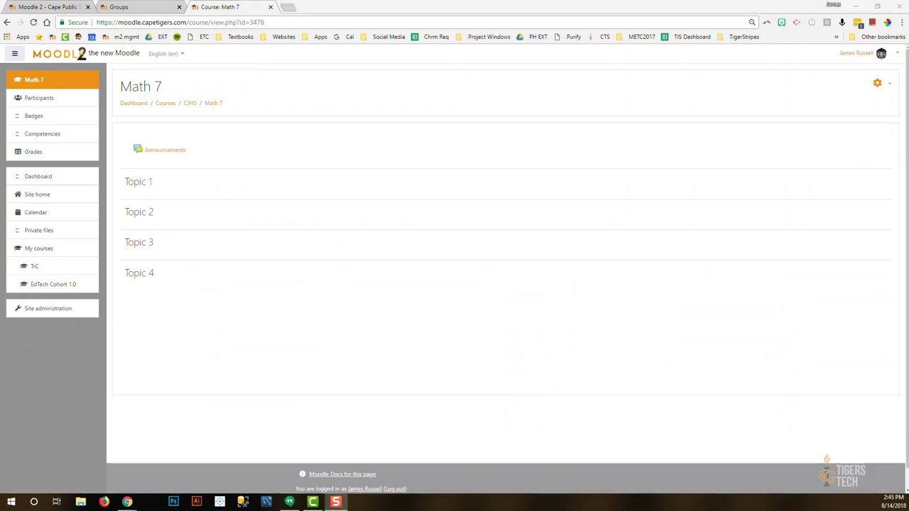
pyautogui.click(38, 98)
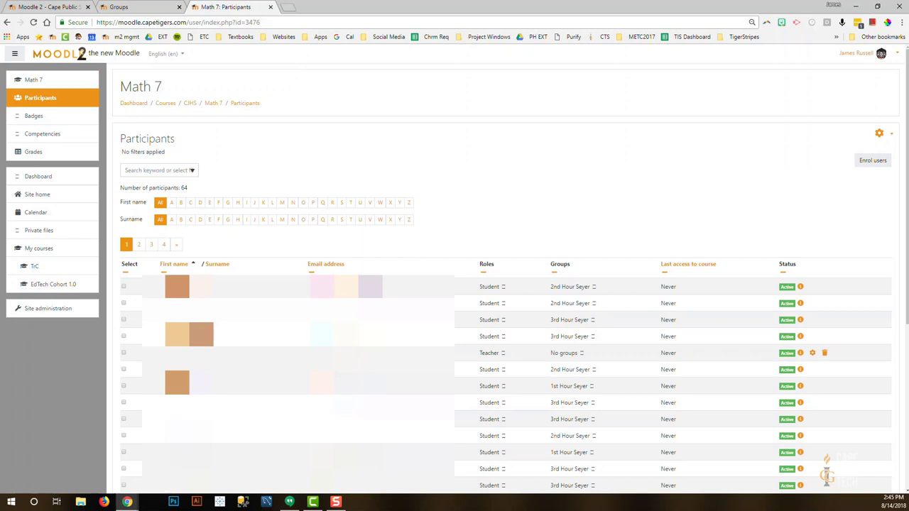
pyautogui.click(879, 133)
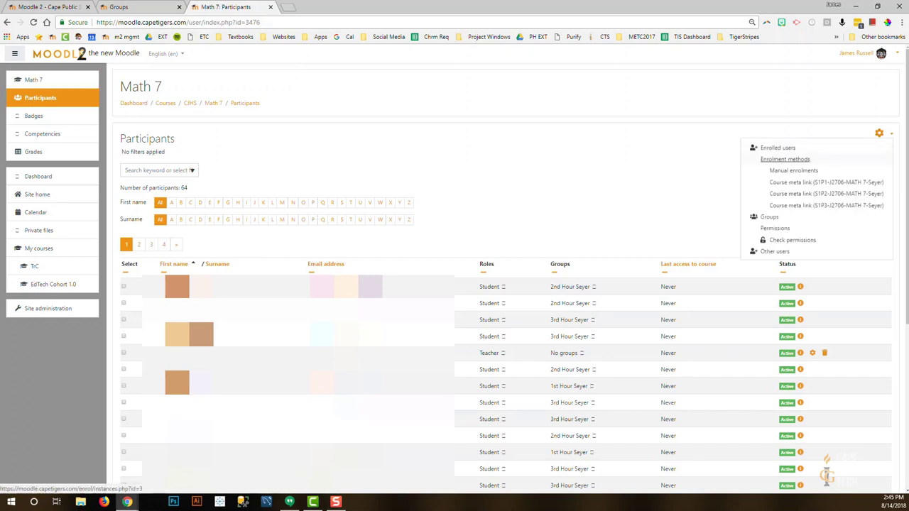
# Step: Start a new Course meta link from Enrolment methods, leaving the group at None
pyautogui.click(784, 159)
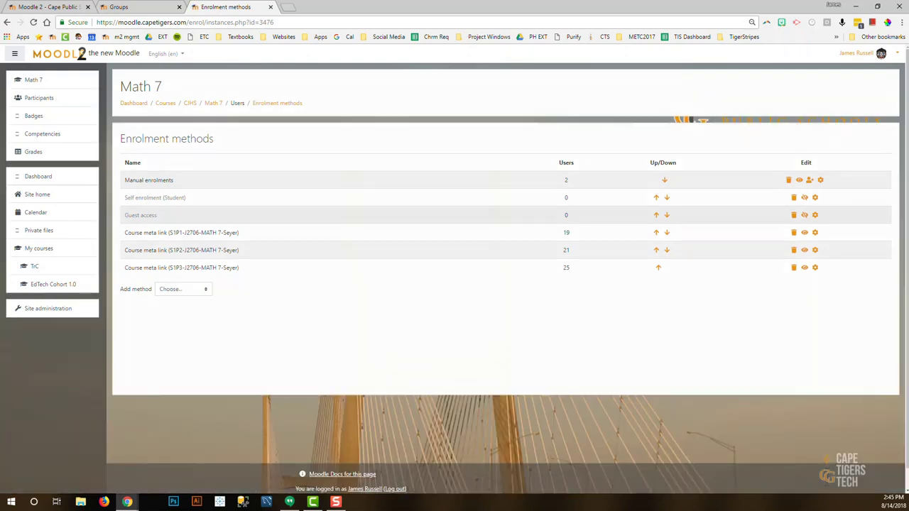
pyautogui.click(183, 289)
pyautogui.click(180, 335)
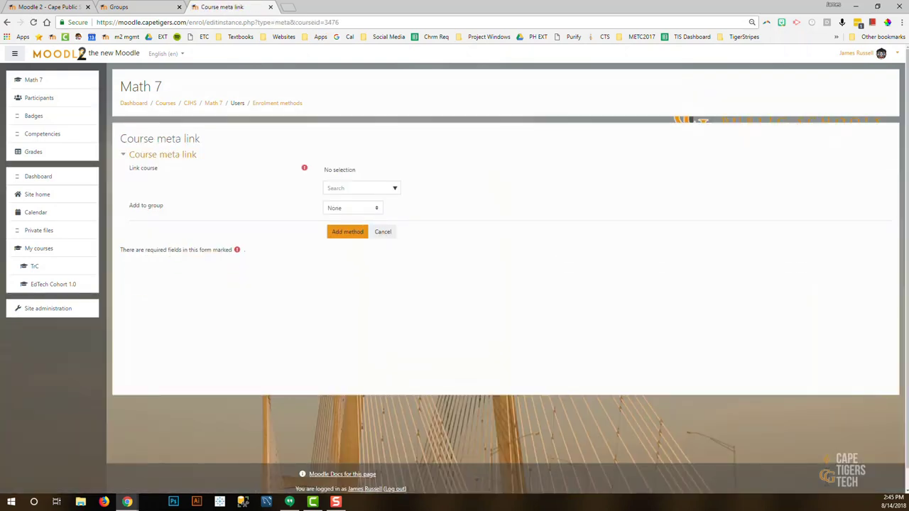
pyautogui.click(353, 207)
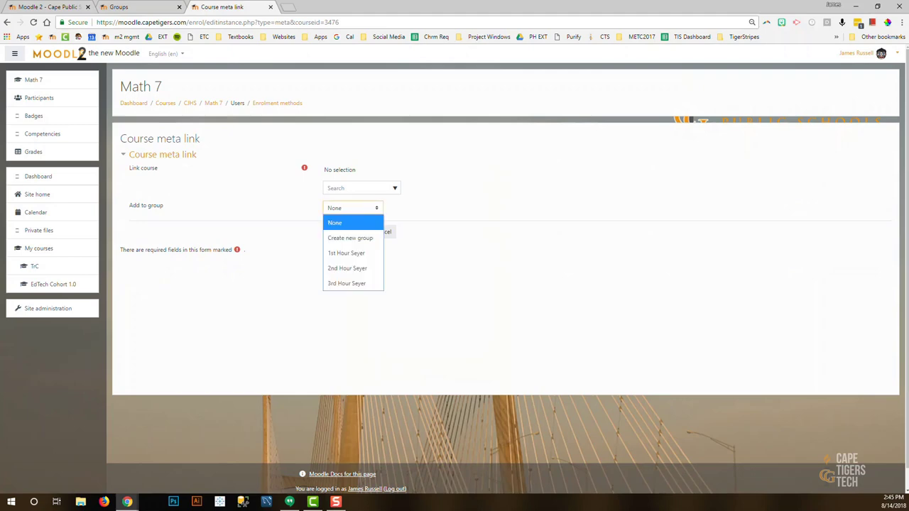
pyautogui.press('Escape')
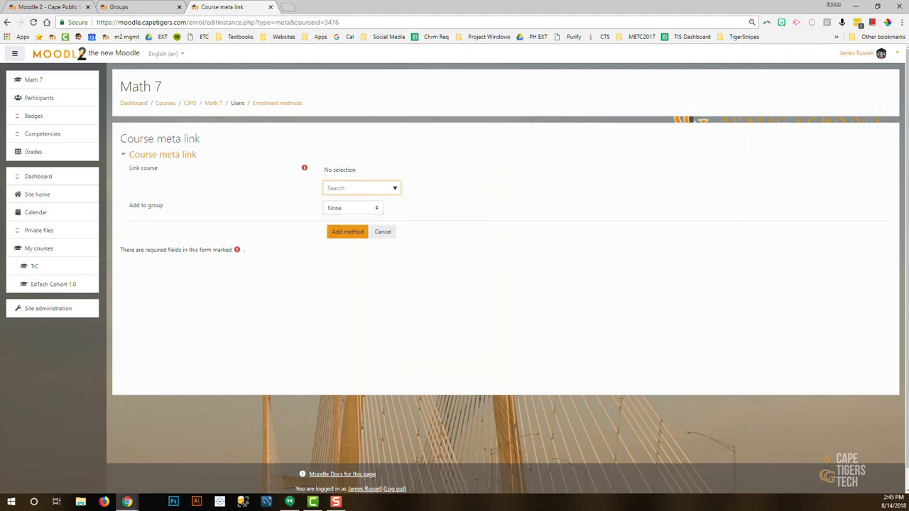
# Step: Link S1P6 and S1P4 Seyer plus S1P2 and S1P1 Hines J2706 MATH 7 courses, then add
pyautogui.click(358, 187)
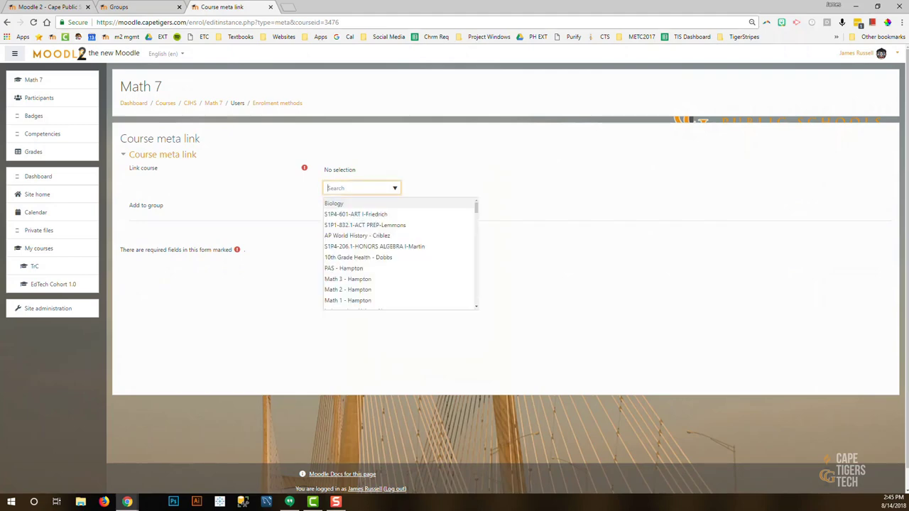
pyautogui.press('Down')
pyautogui.press('Down')
pyautogui.scroll(-3, 400, 254)
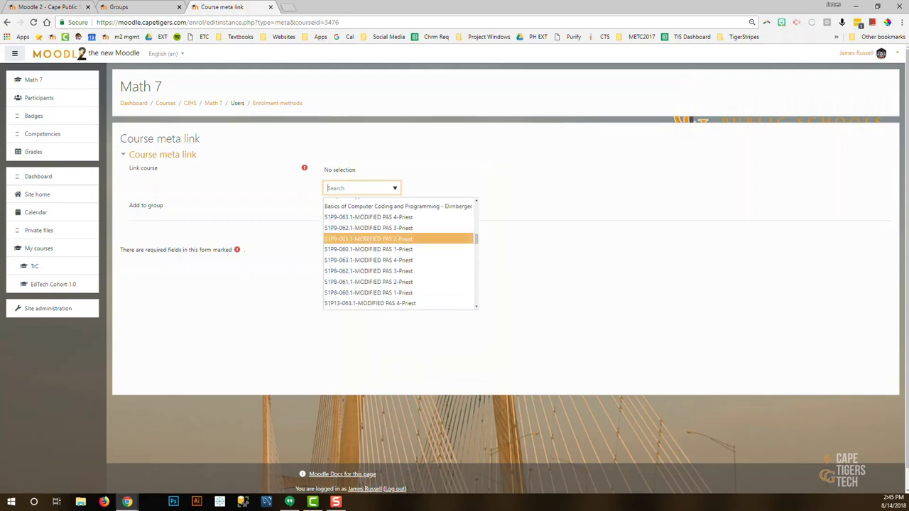
pyautogui.write('j2706')
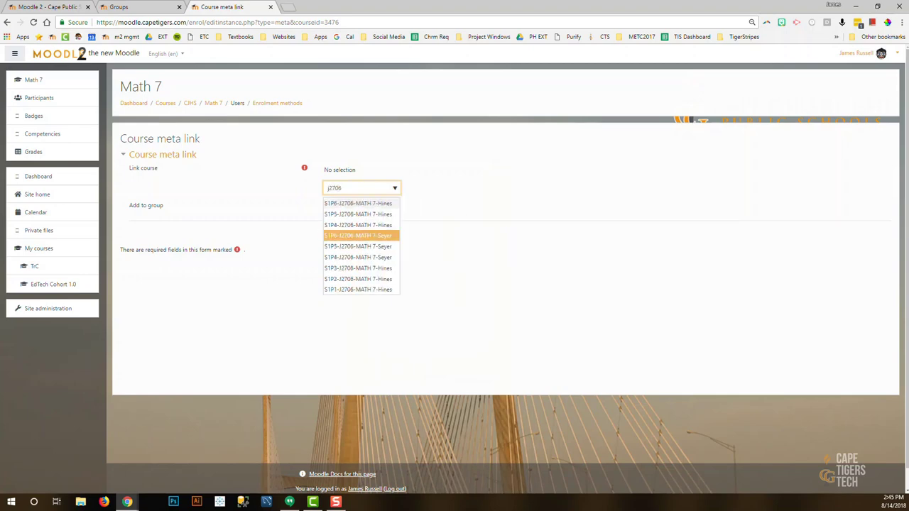
pyautogui.click(358, 235)
pyautogui.click(357, 246)
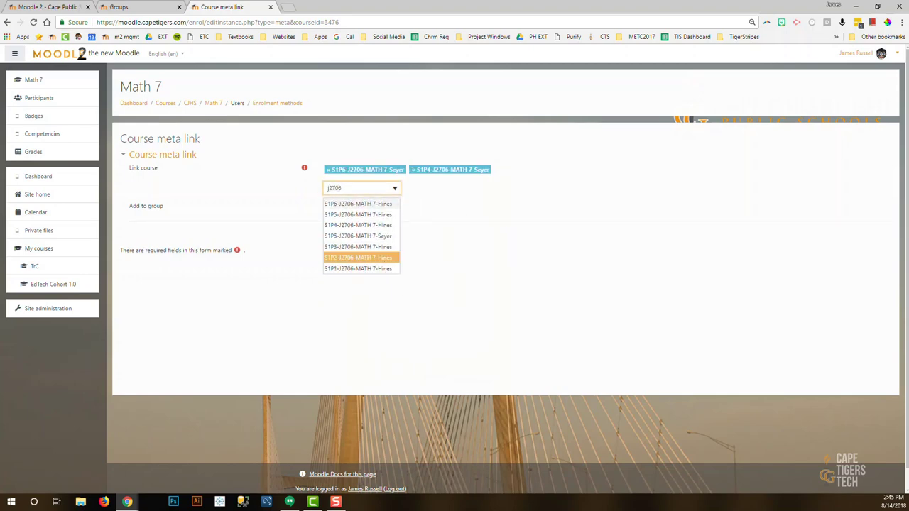
pyautogui.click(358, 257)
pyautogui.click(358, 257)
pyautogui.press('Escape')
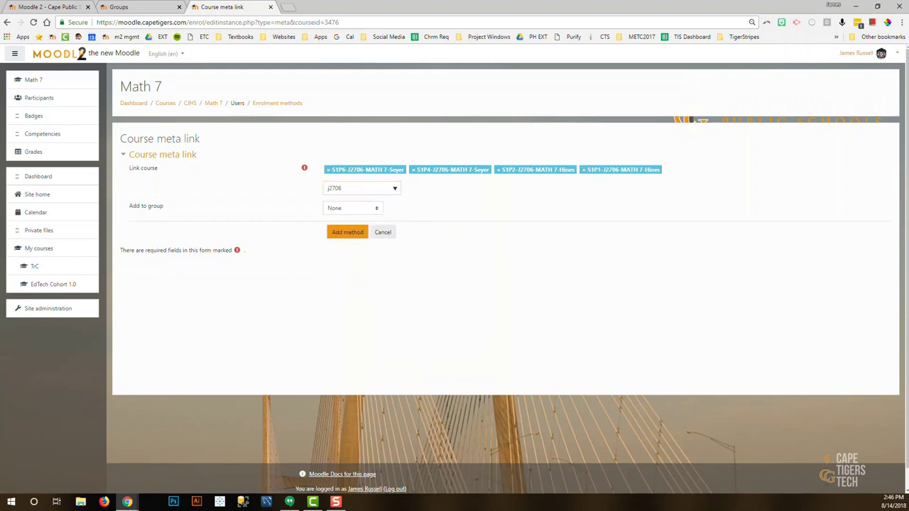
pyautogui.click(347, 233)
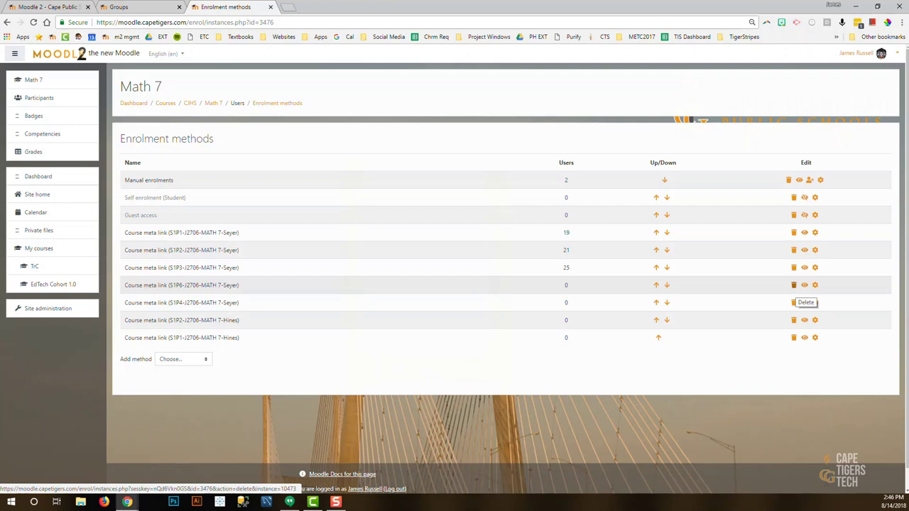
# Step: Delete the four 0-user meta links: S1P6 and S1P4 Seyer, S1P2 and S1P1 Hines
pyautogui.click(793, 285)
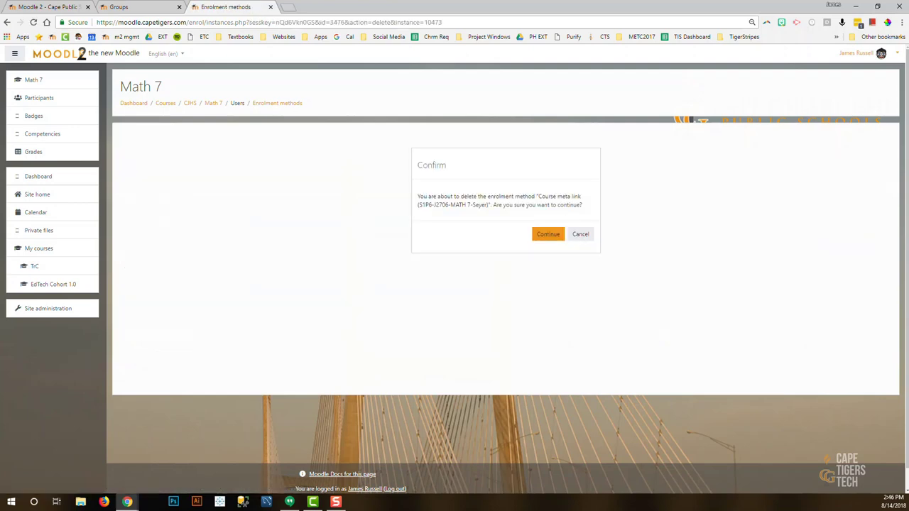
pyautogui.click(548, 234)
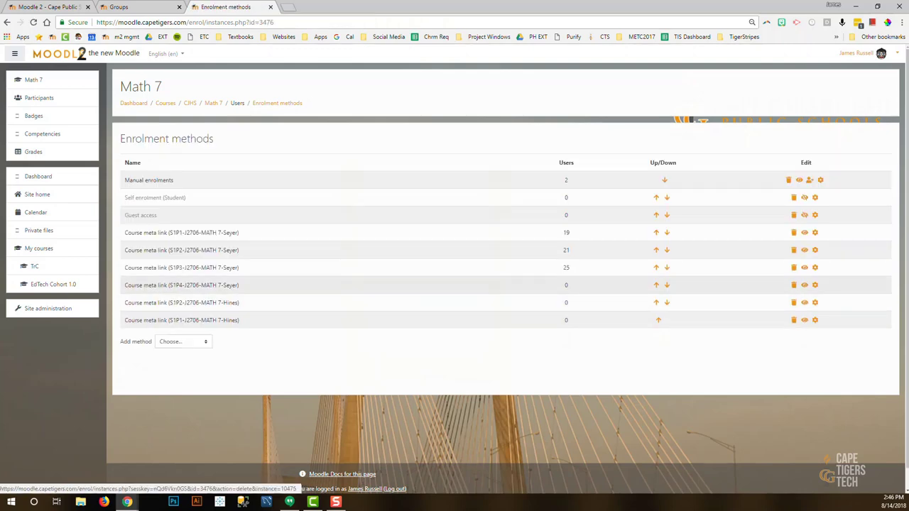
pyautogui.click(793, 284)
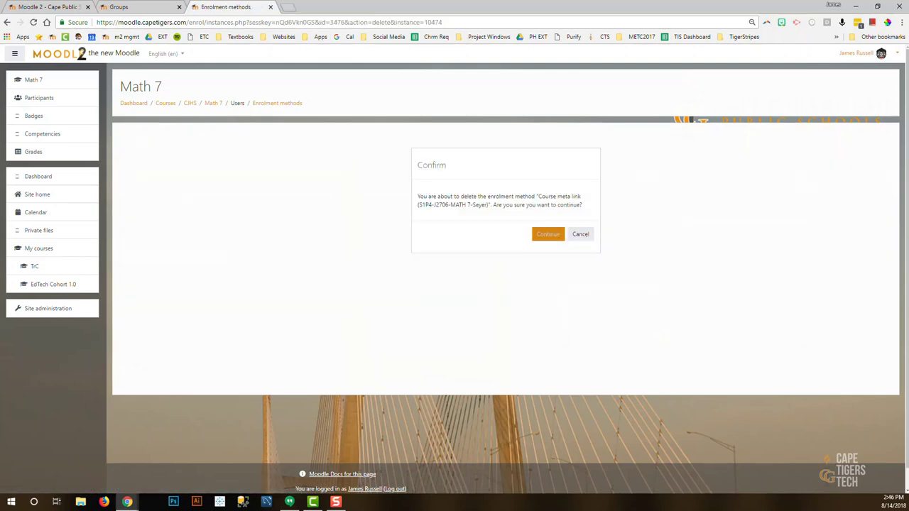
pyautogui.click(549, 234)
pyautogui.click(793, 284)
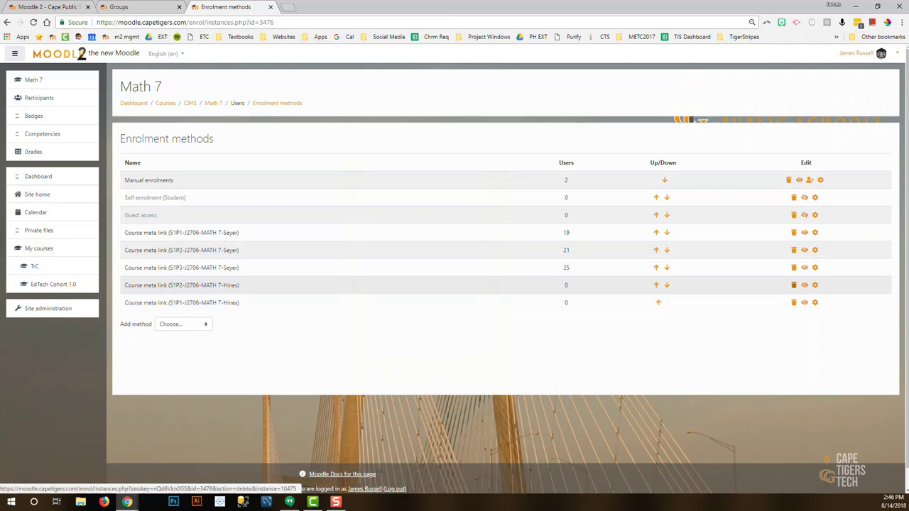
pyautogui.click(548, 234)
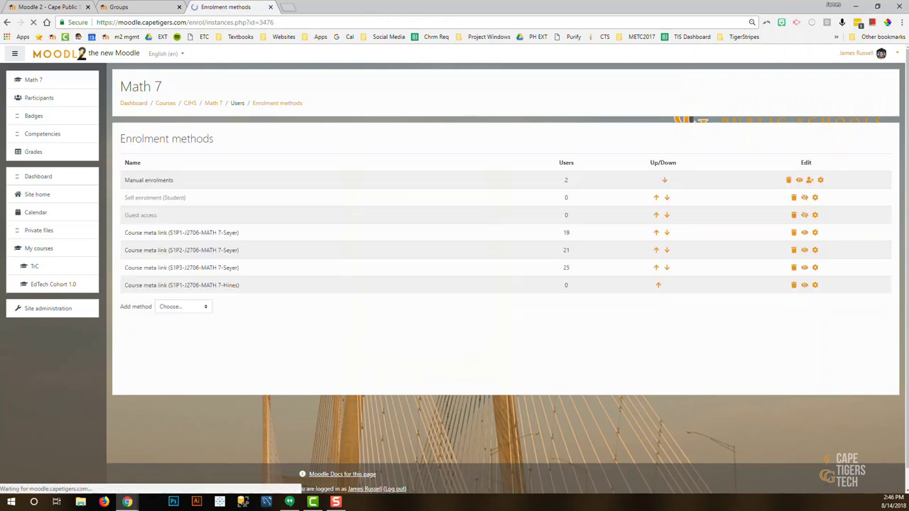
pyautogui.click(793, 285)
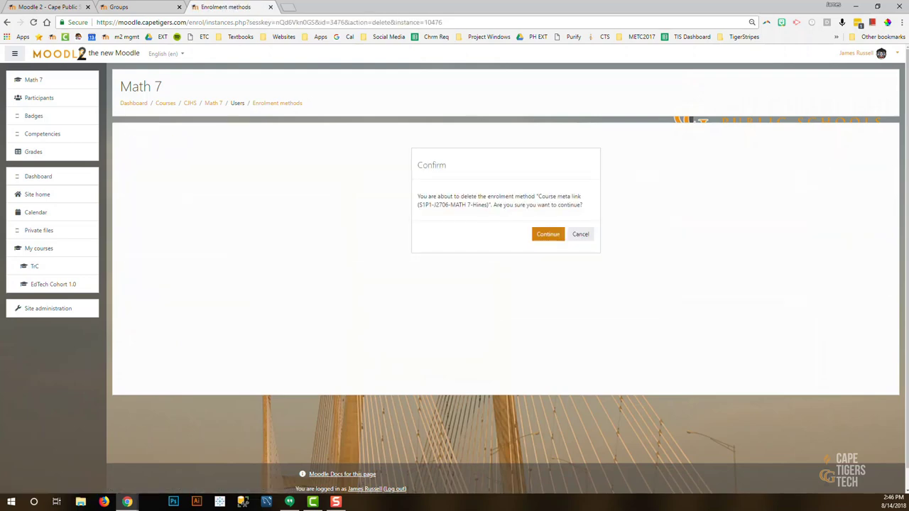
pyautogui.click(548, 234)
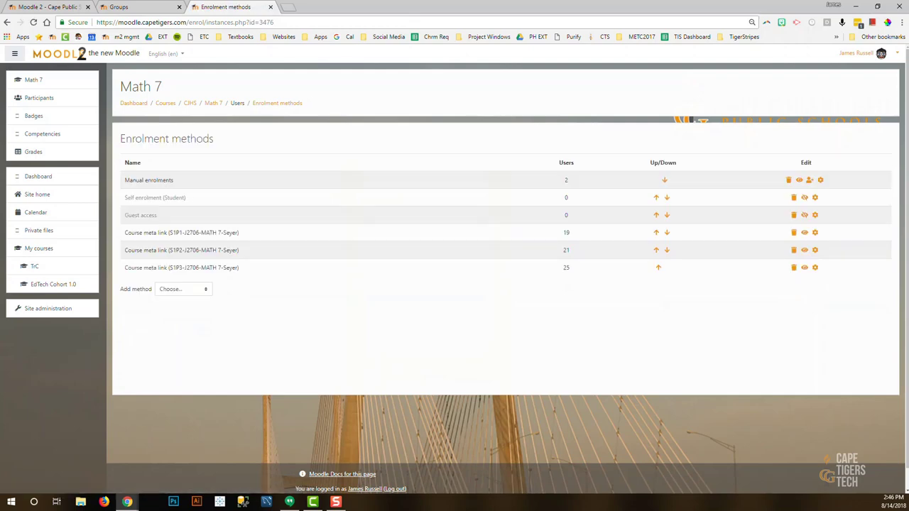